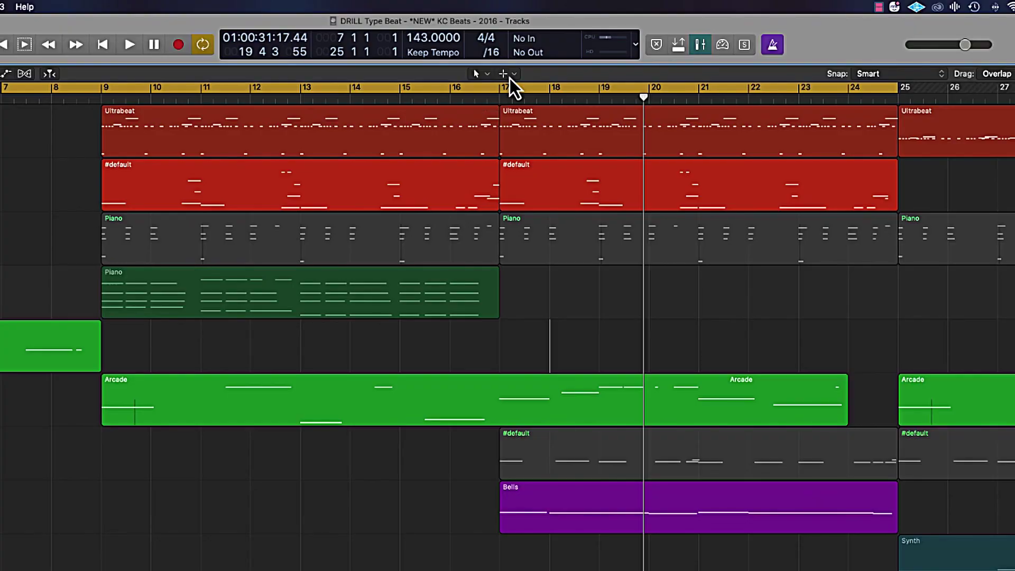
# Set the secondary click tool to Marquee Tool and briefly play the arrangement from a marquee point at bar 17.
pyautogui.click(510, 78)
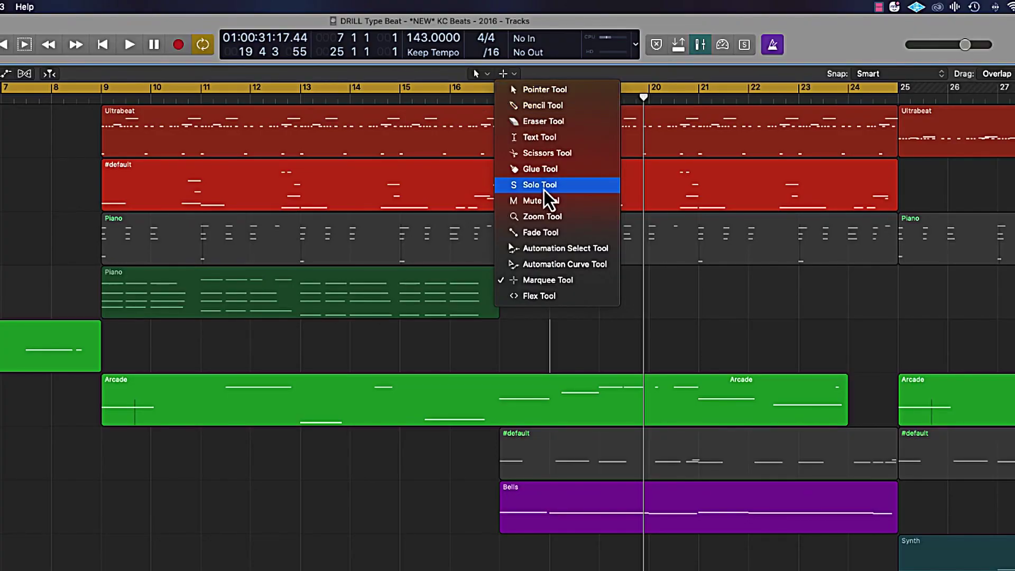
pyautogui.click(547, 280)
pyautogui.keyDown('super'); pyautogui.click(500, 344); pyautogui.keyUp('super')
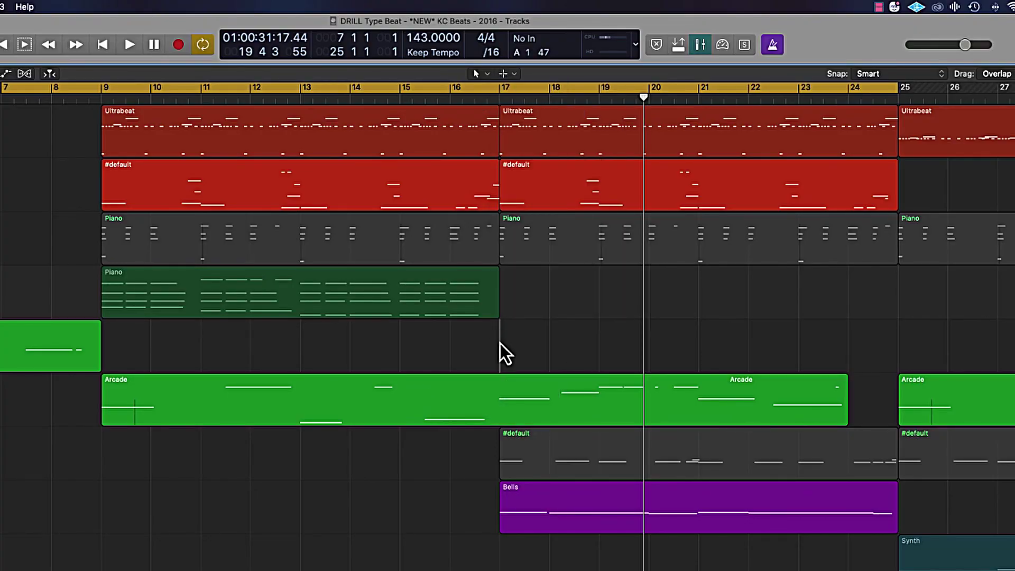
pyautogui.press('space')
pyautogui.press('space')
# Briefly play the arrangement from a marquee point at bar 12, beat 3 on the empty track above Arcade.
pyautogui.keyDown('super'); pyautogui.click(274, 345); pyautogui.keyUp('super')
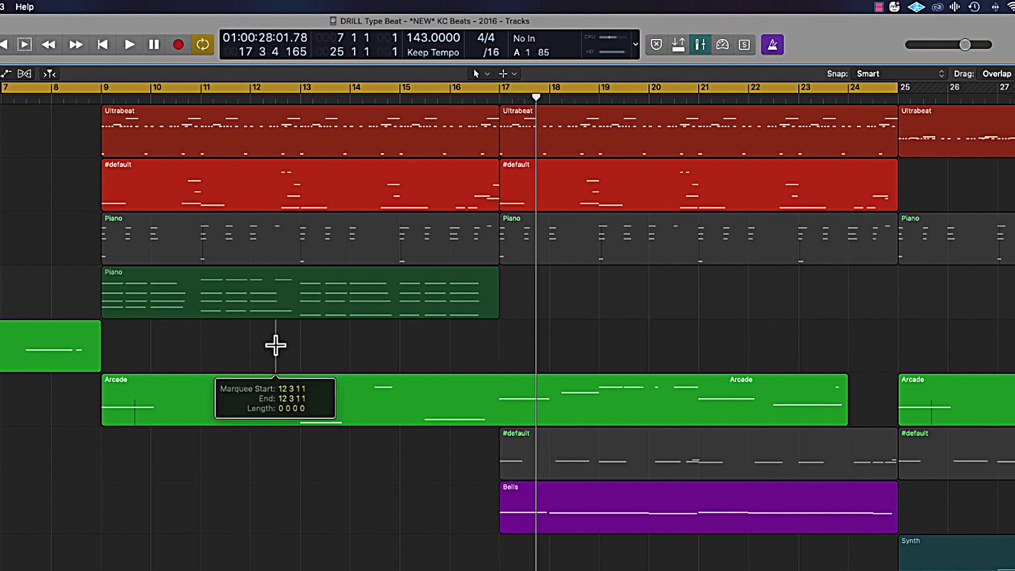
pyautogui.press('space')
pyautogui.press('space')
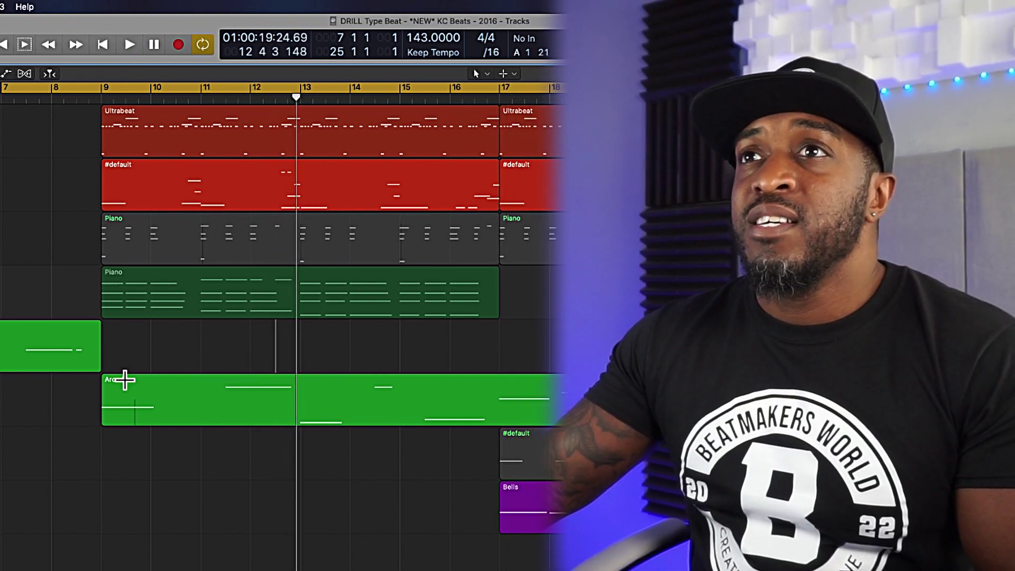
# Delete bars 9 to 13 of the Arcade region with a marquee selection and undo the deletion.
pyautogui.moveTo(100, 382); pyautogui.dragTo(114, 402)
pyautogui.press('Delete')
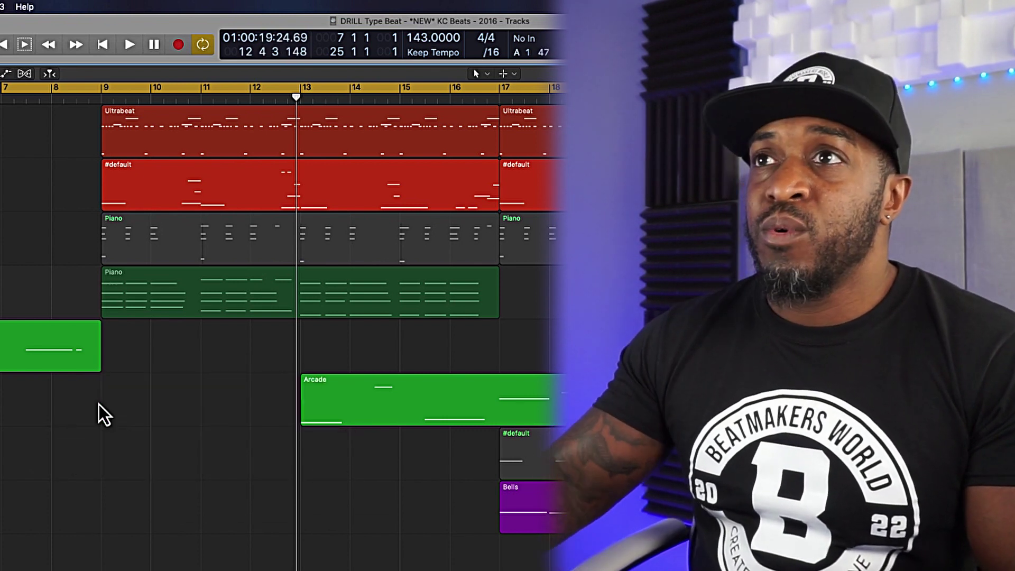
pyautogui.press('super+z')
# Marquee-select bars 9 to 13 on the empty track above Arcade and set the cycle range to that selection.
pyautogui.moveTo(102, 335); pyautogui.dragTo(303, 341)
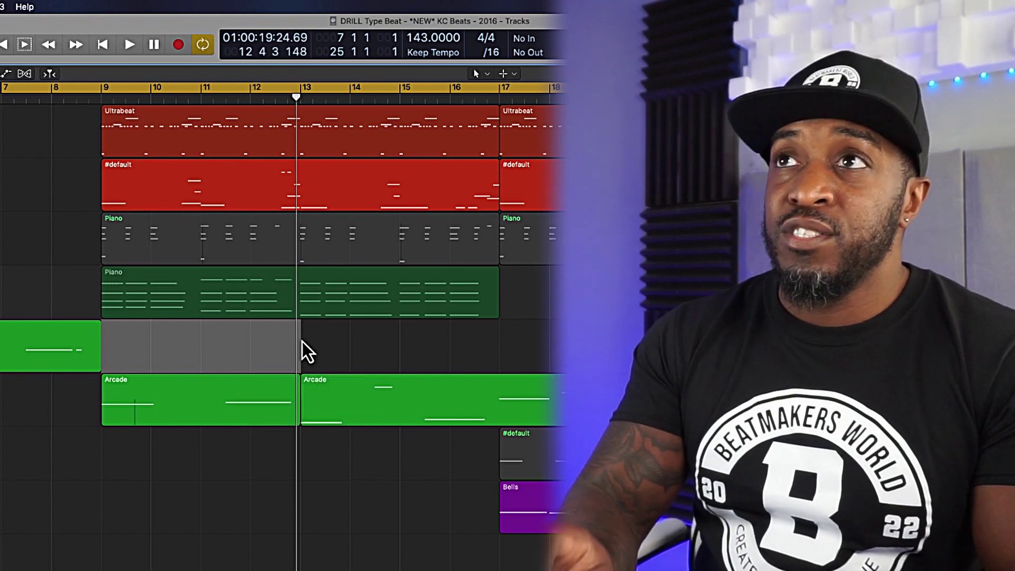
pyautogui.press('super+u')
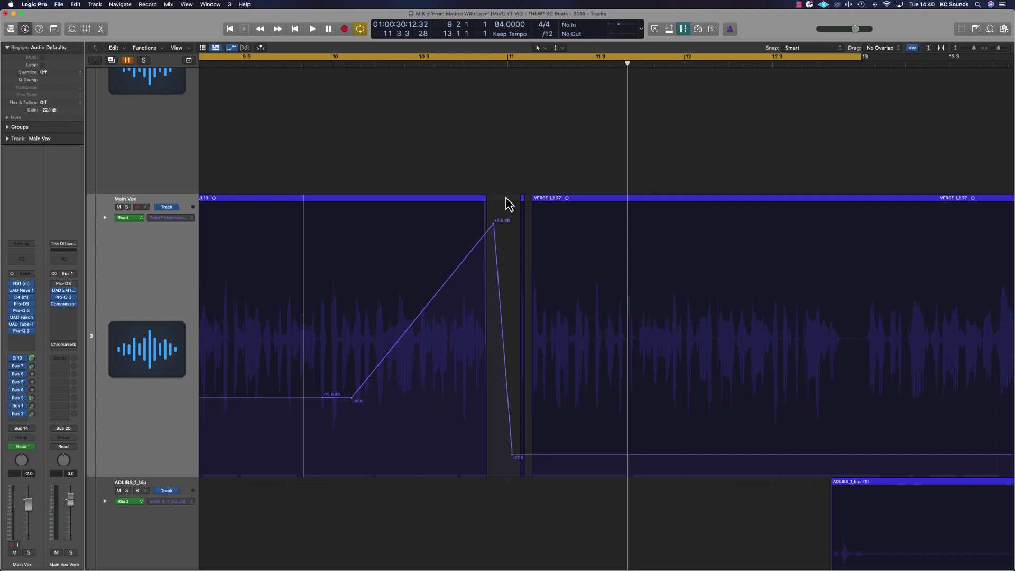
# Hide the automation and split out the loud vocal peak at bar 10 on Main Vox as its own region using a marquee selection.
pyautogui.press('a')
pyautogui.scroll(5, 268, 283)
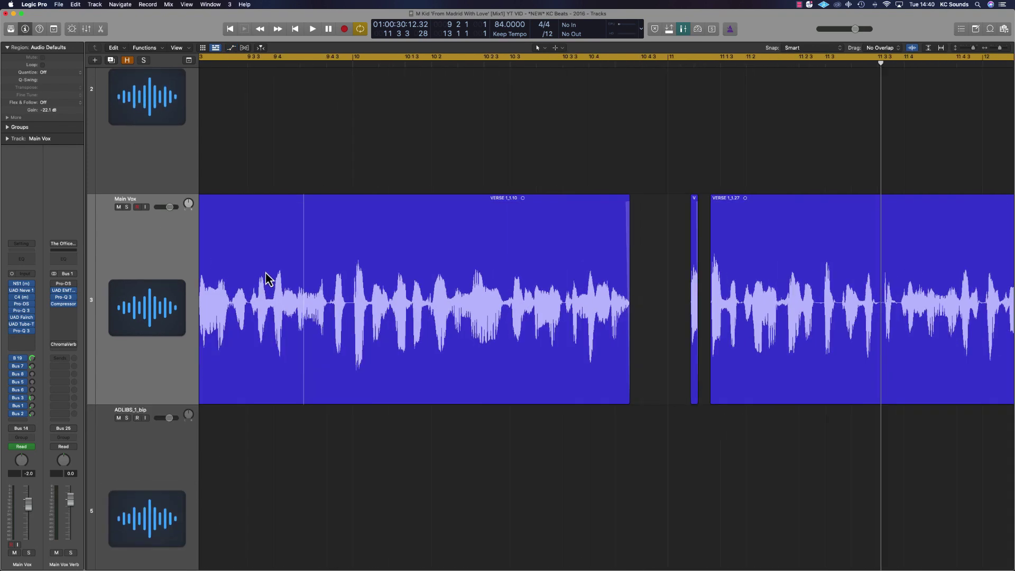
pyautogui.moveTo(328, 248); pyautogui.dragTo(360, 343)
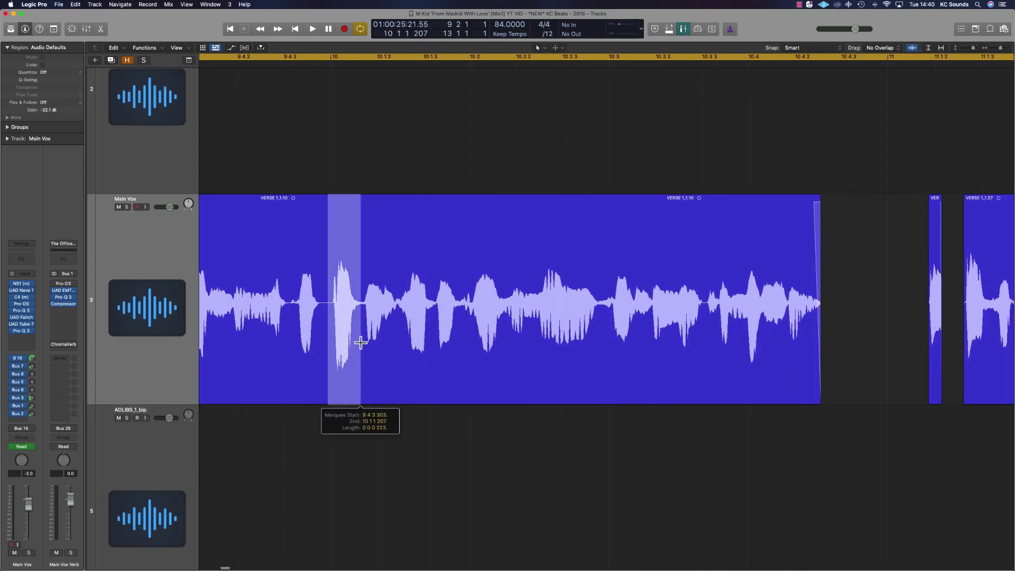
pyautogui.click(340, 365)
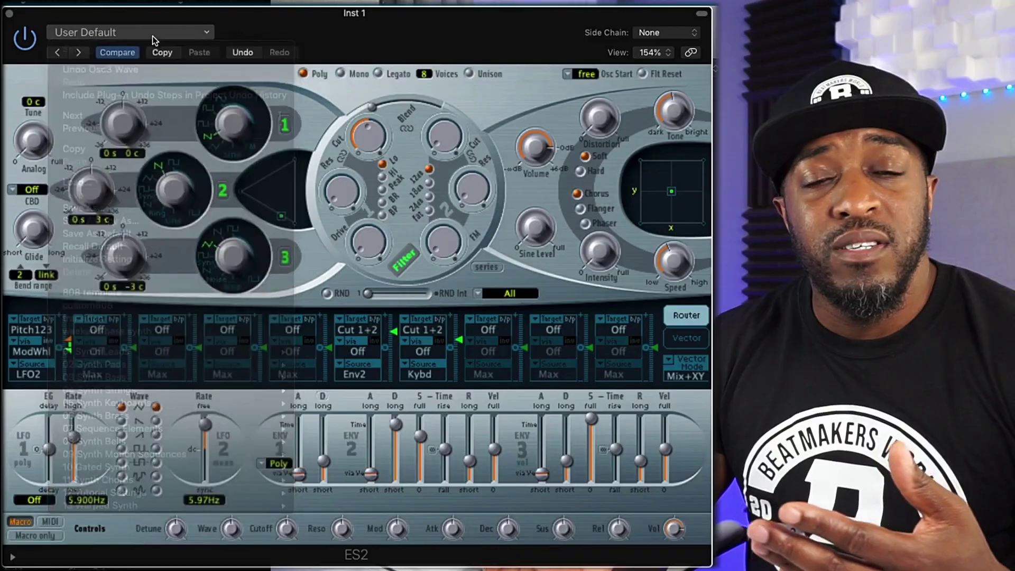
# Save the current ES2 synth setting as a preset named "buzzy saw synth".
pyautogui.click(151, 34)
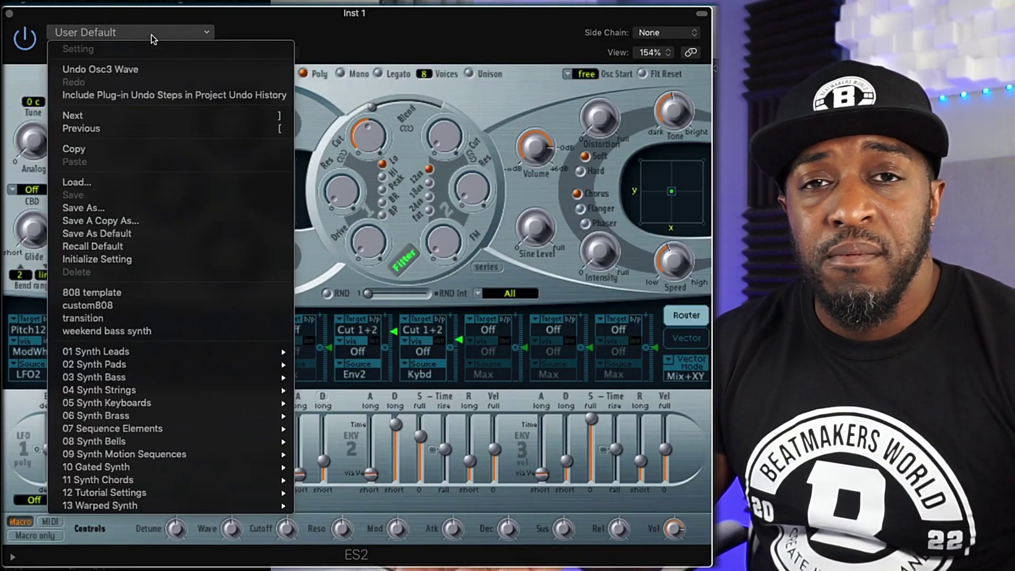
pyautogui.click(98, 208)
pyautogui.write('buzzy saw synth')
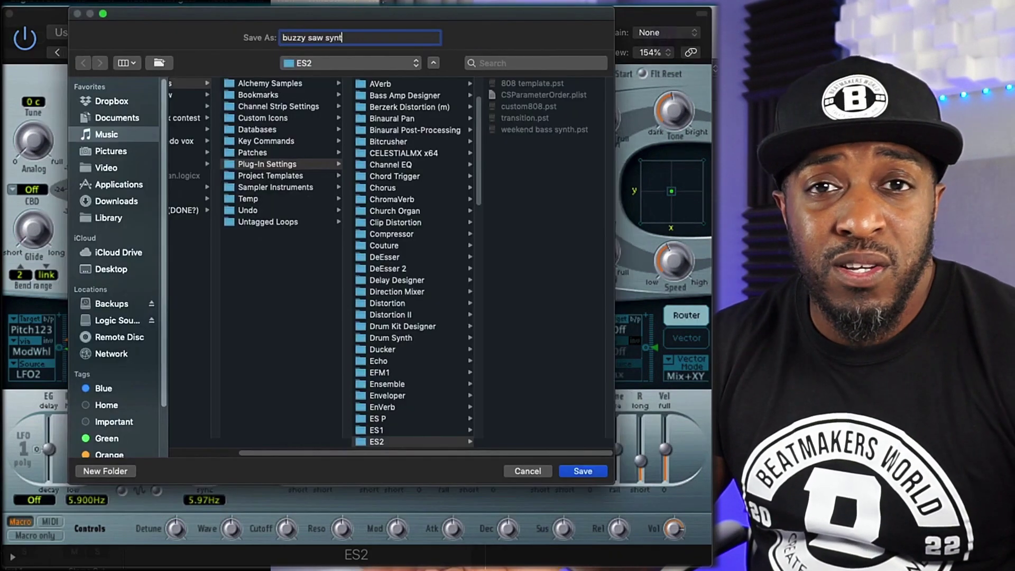
pyautogui.click(587, 472)
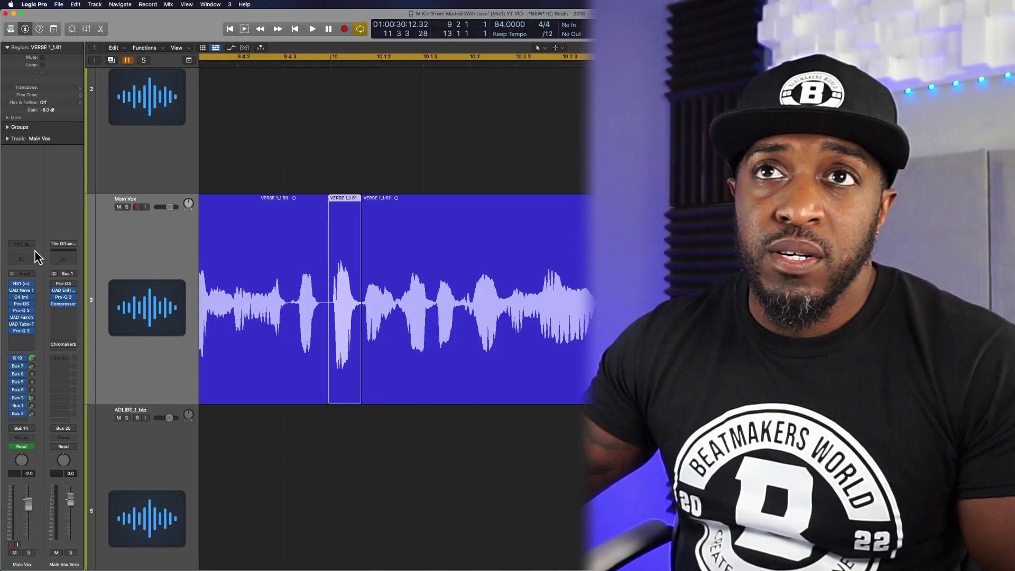
# Save the Main Vox channel strip setting under the name "M KID - Main Vocal Pre" in the Track folder.
pyautogui.click(33, 246)
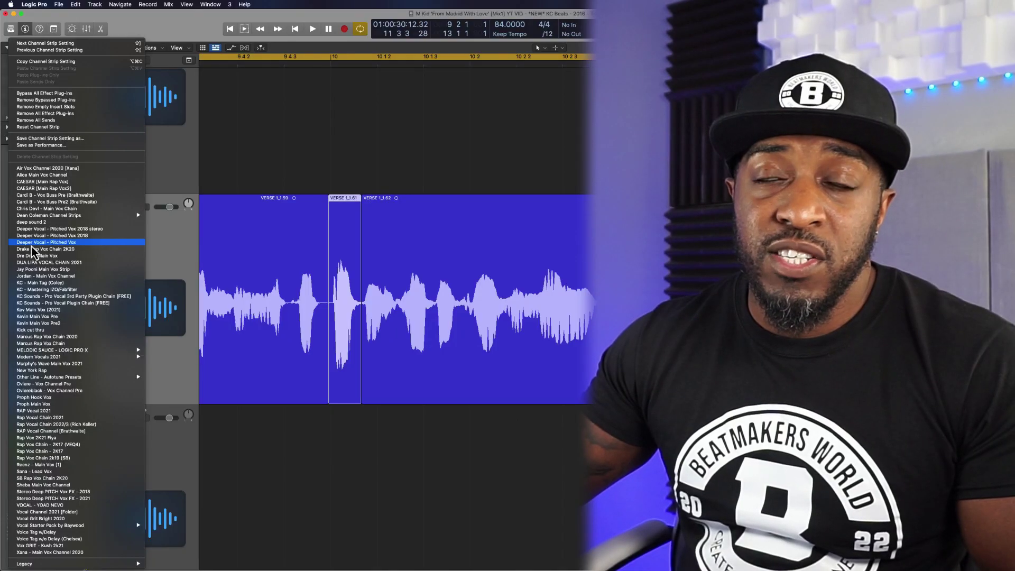
pyautogui.click(232, 121)
pyautogui.click(131, 252)
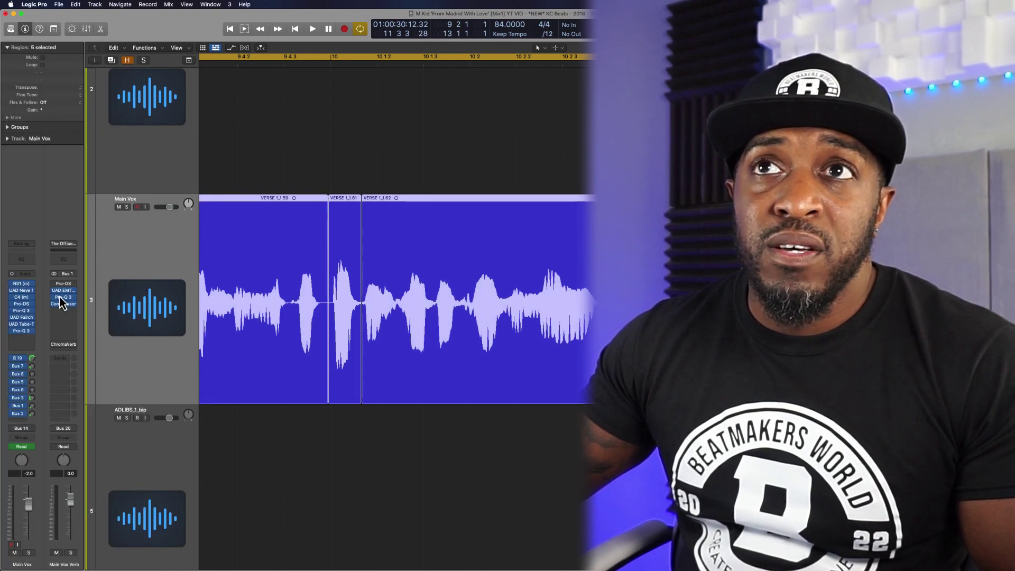
pyautogui.click(25, 245)
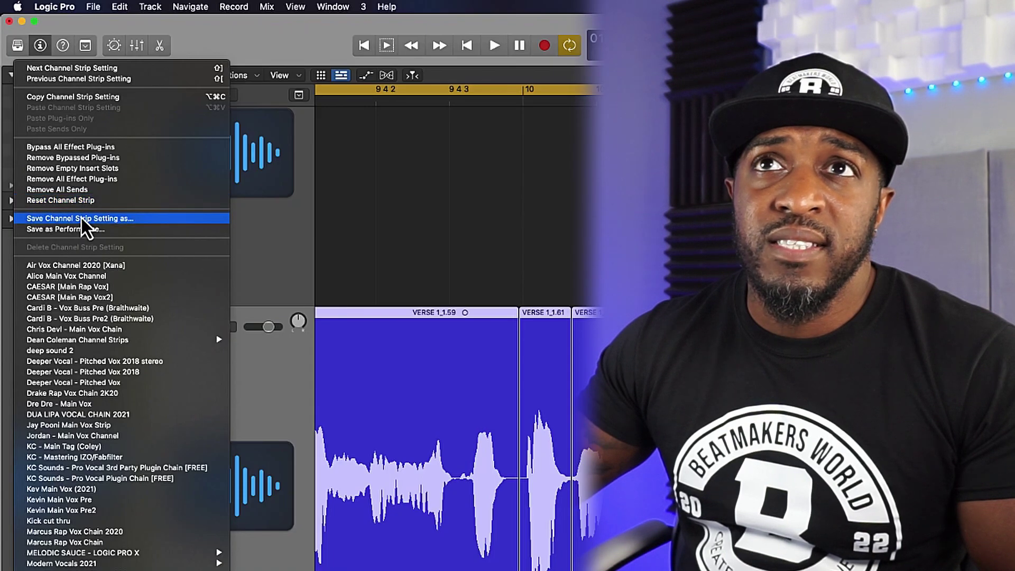
pyautogui.click(92, 218)
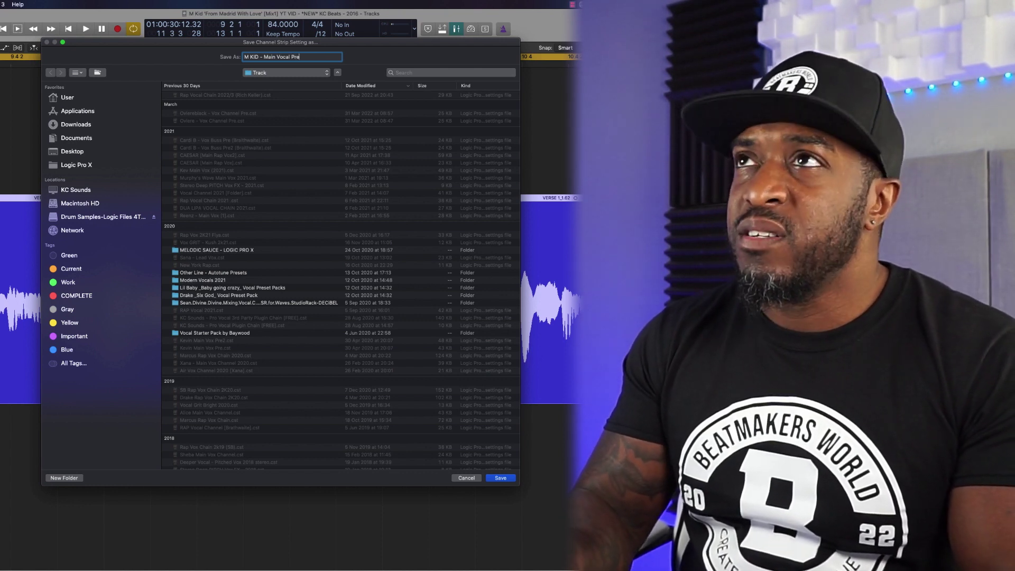
pyautogui.click(501, 478)
# Create one new audio track with Input 1 and Output 1 + 2.
pyautogui.press('super+Right')
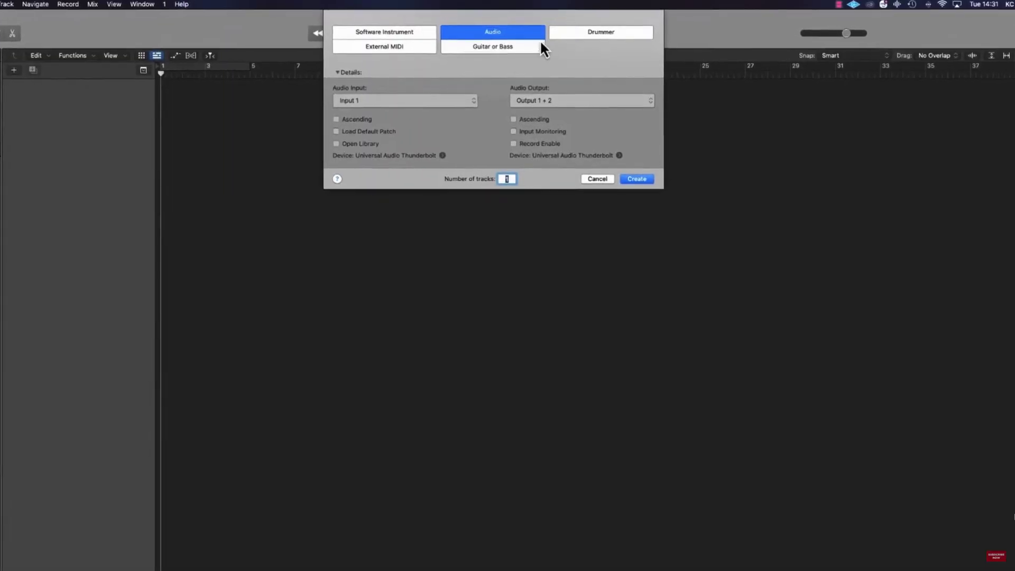
pyautogui.press('Return')
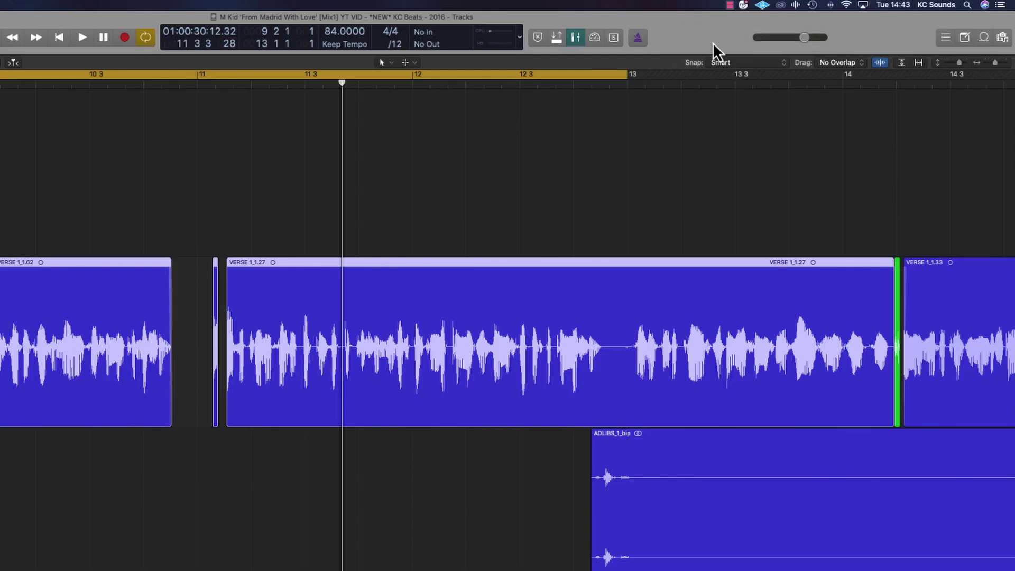
# Open the control bar and display customization and switch Low Latency Mode and Pre Fader Metering off and back on.
pyautogui.rightClick(690, 29)
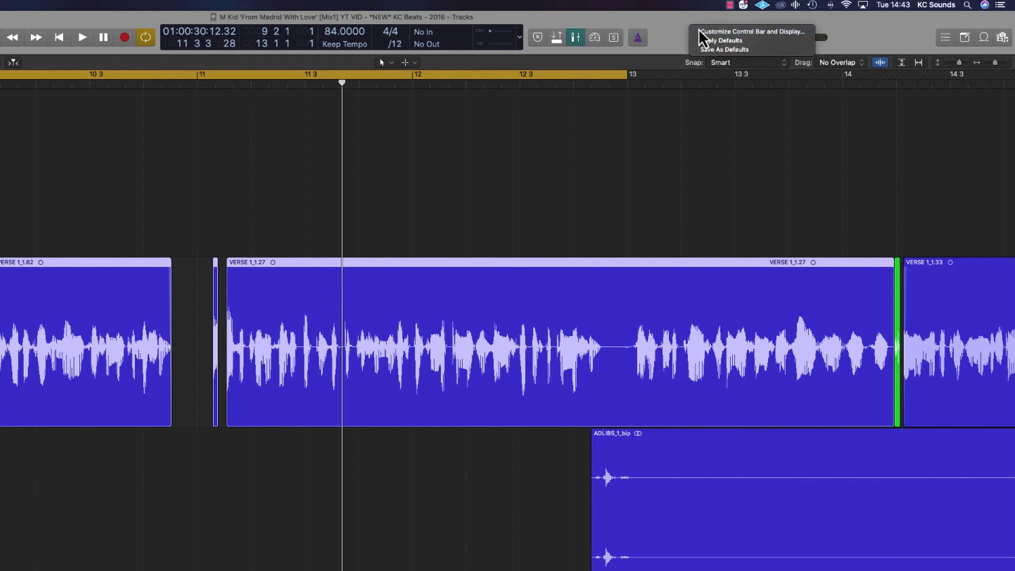
pyautogui.click(699, 29)
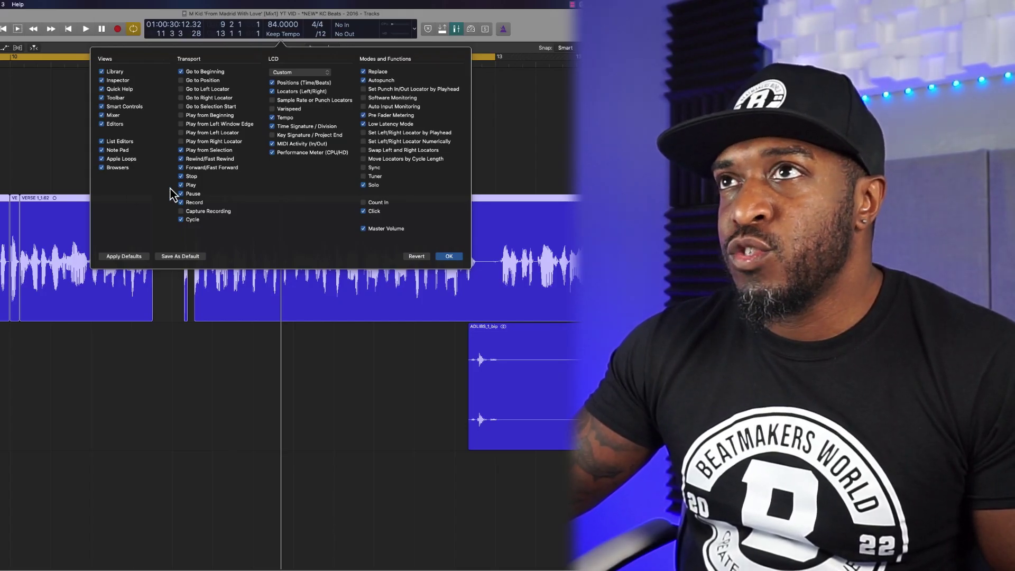
pyautogui.click(363, 124)
pyautogui.click(364, 125)
pyautogui.click(365, 117)
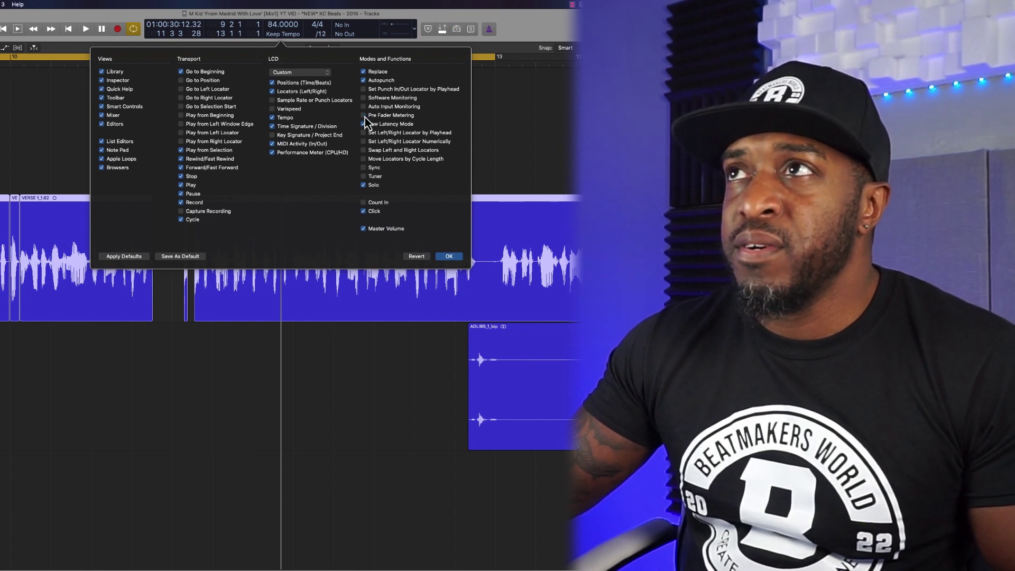
pyautogui.click(365, 116)
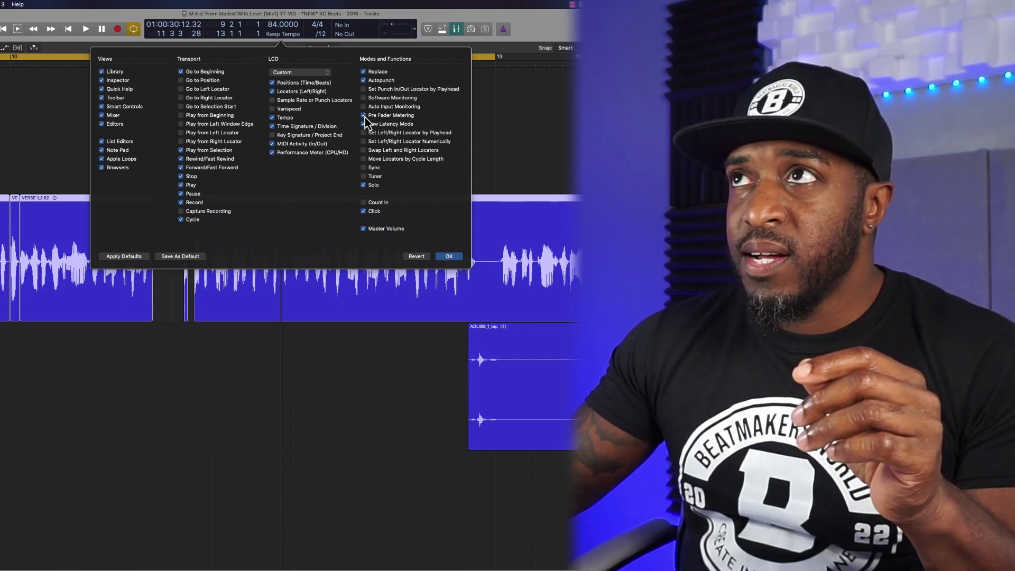
# Switch the Replace and Click functions off and back on in the control bar customization.
pyautogui.click(365, 73)
pyautogui.click(364, 73)
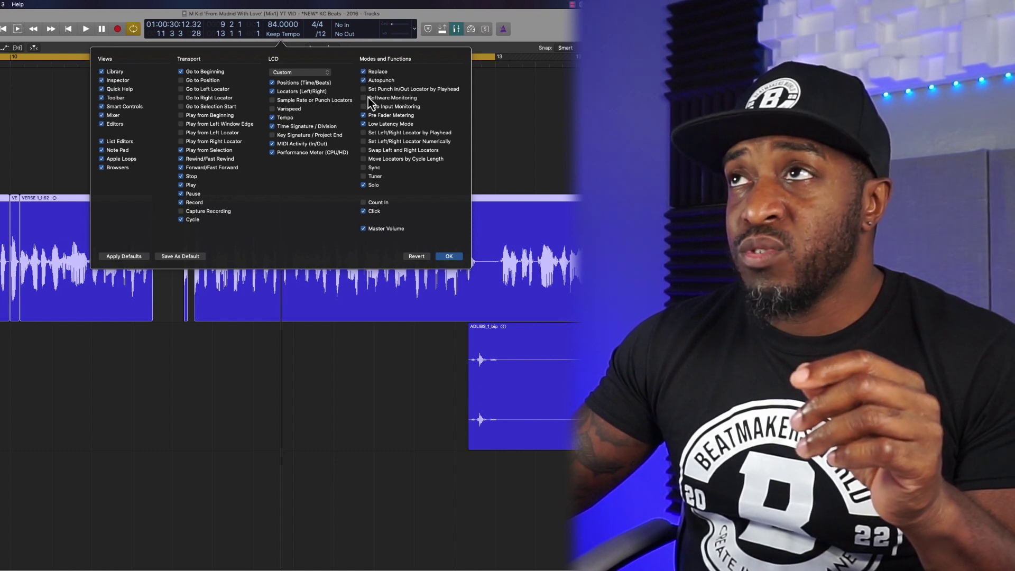
pyautogui.click(364, 212)
pyautogui.click(364, 211)
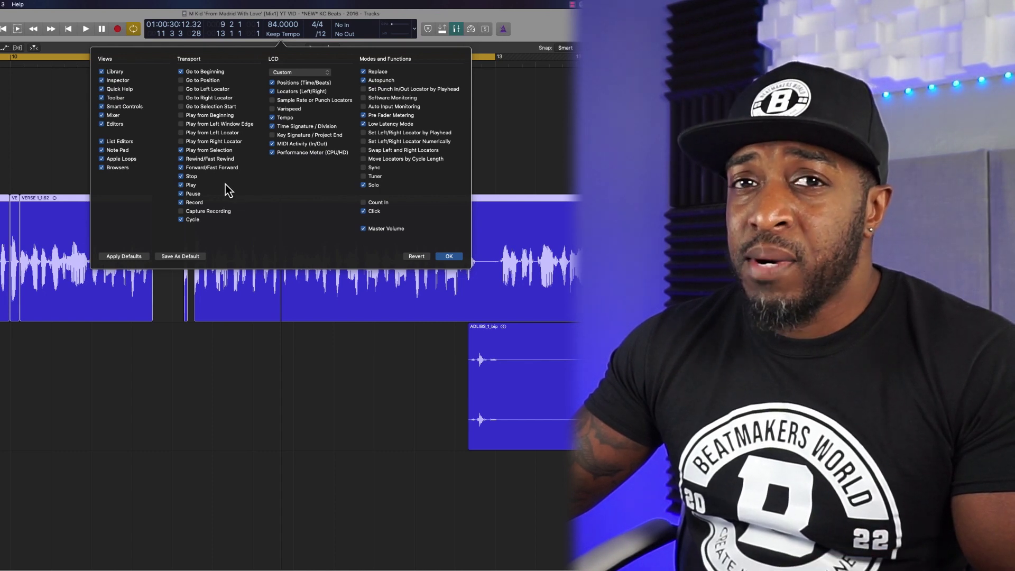
# Switch the Tempo and Time Signature / Division items of the LCD off and back on.
pyautogui.click(272, 118)
pyautogui.click(272, 117)
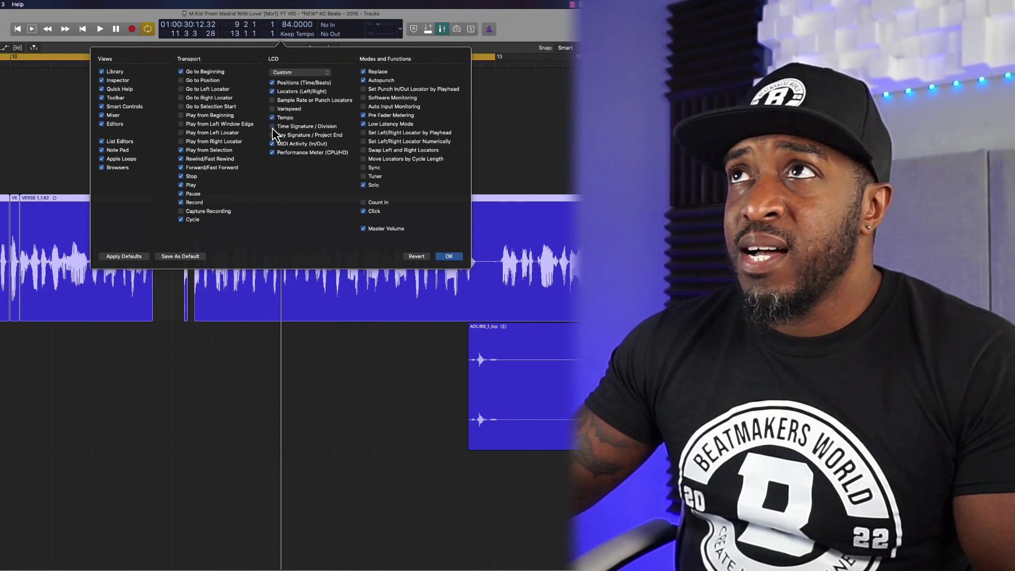
pyautogui.click(273, 127)
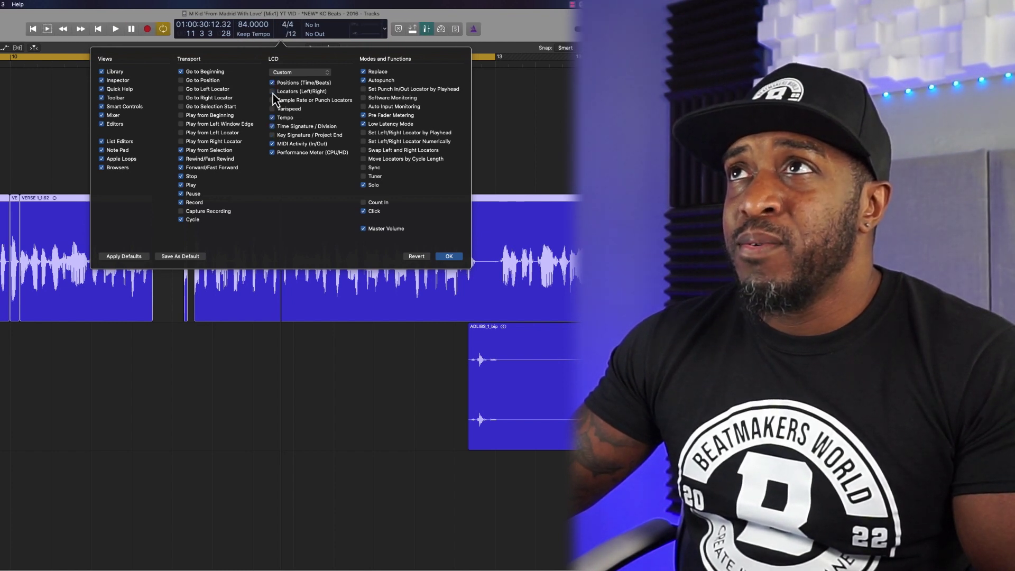